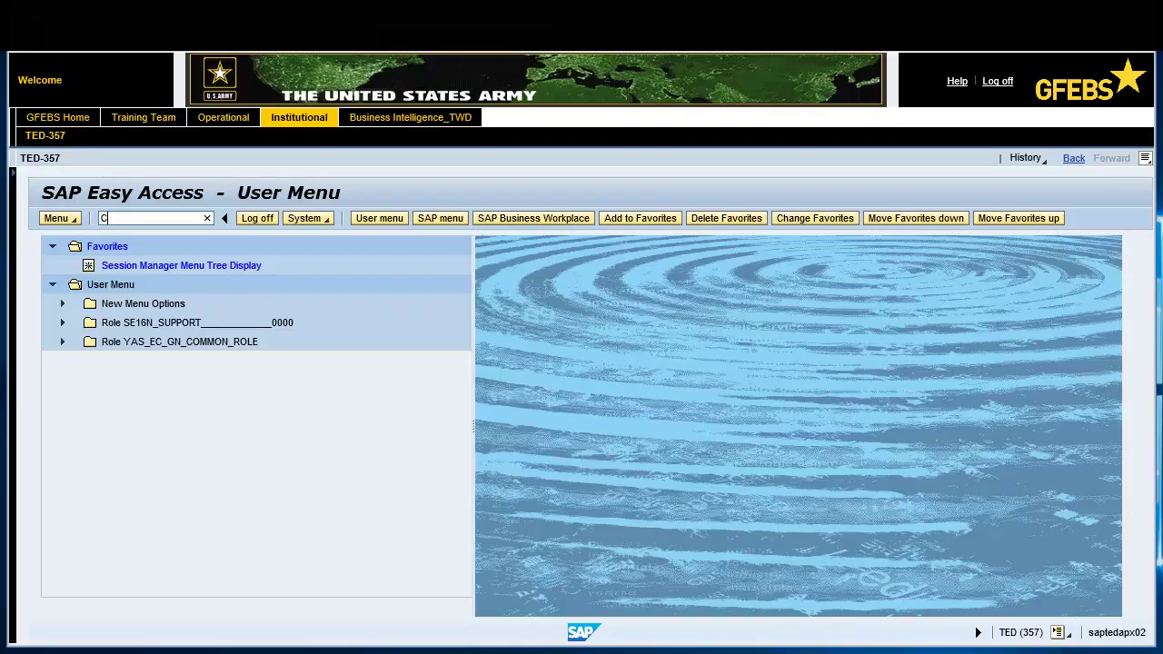
- Open project S.0000296 in the Project Builder with CJ20N and show its WBS element's basic data
type("N")
key("Return")
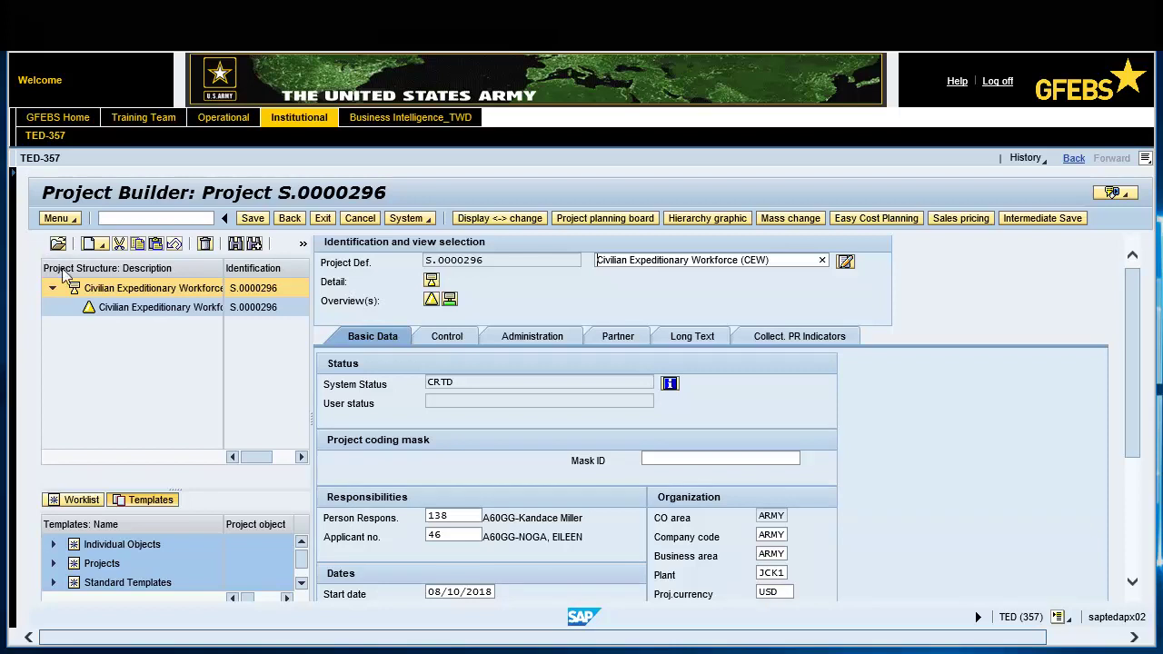
left_click(108, 310)
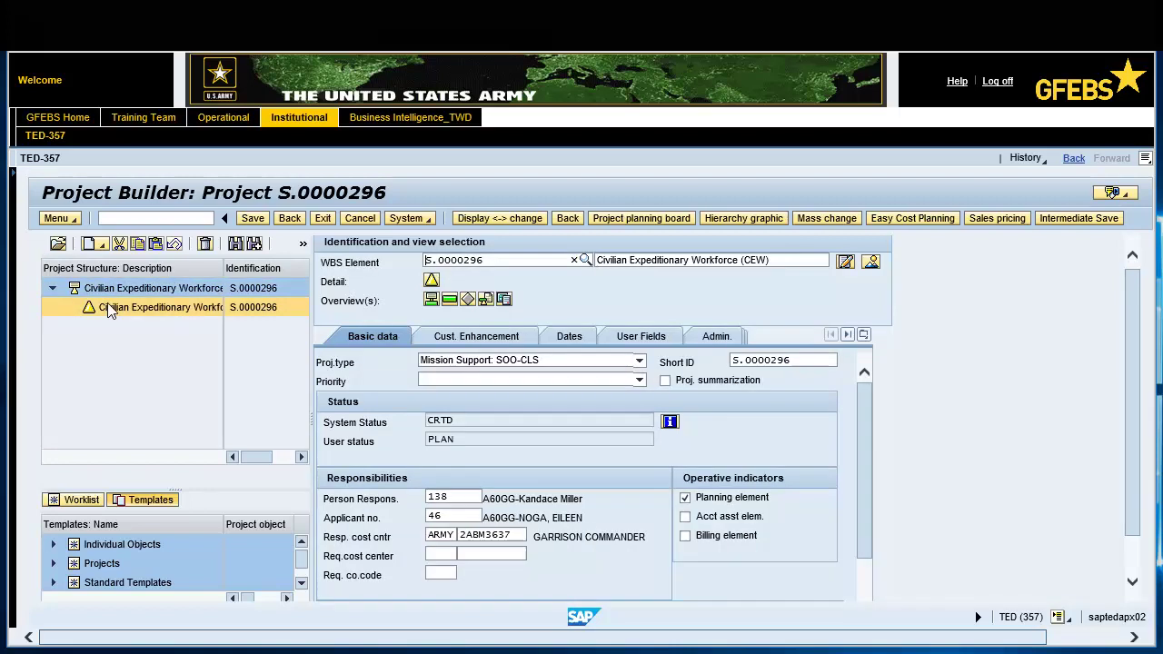
- Create a new child WBS element under S.0000296 from the structure tree's context menu
right_click(152, 312)
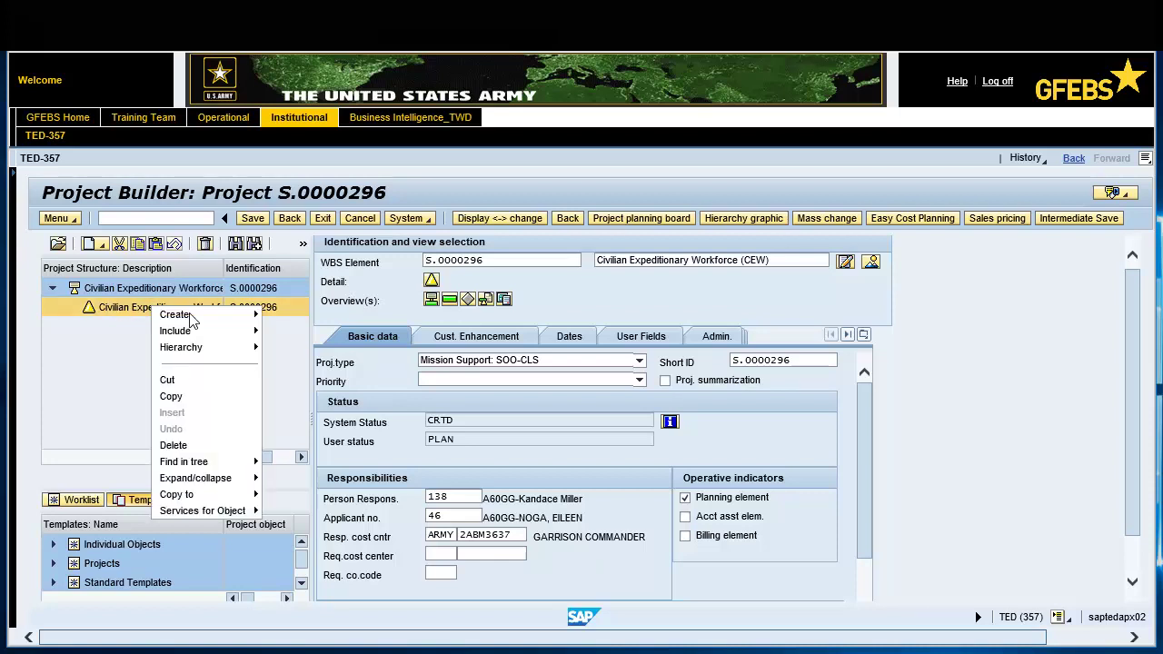
mouse_move(191, 320)
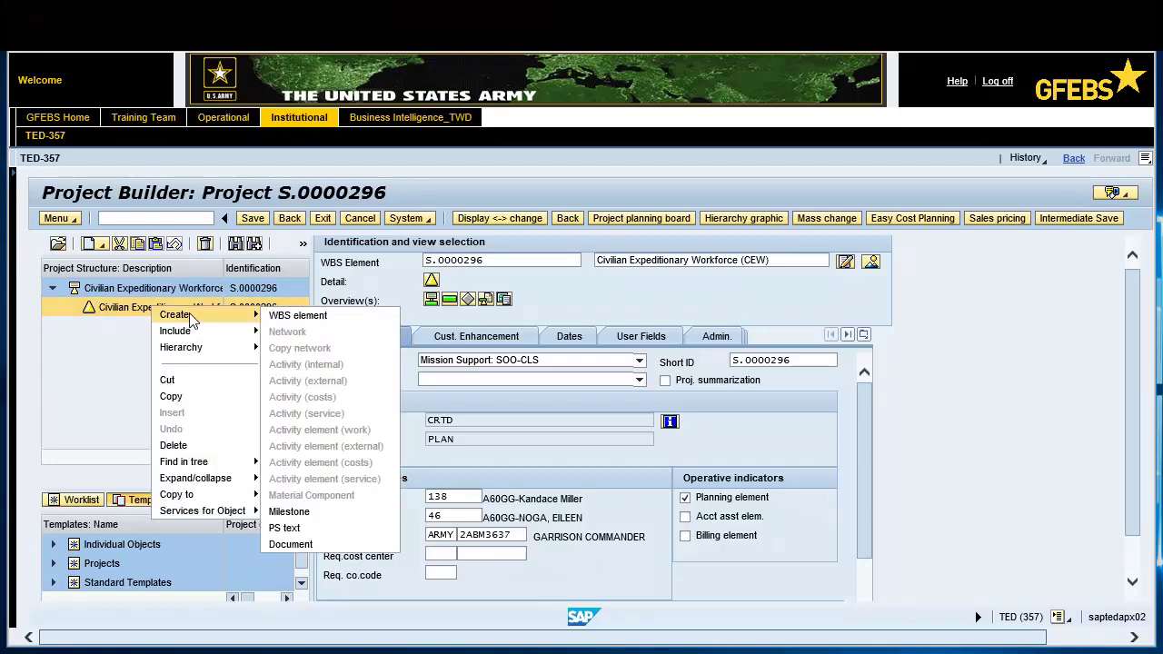
left_click(299, 316)
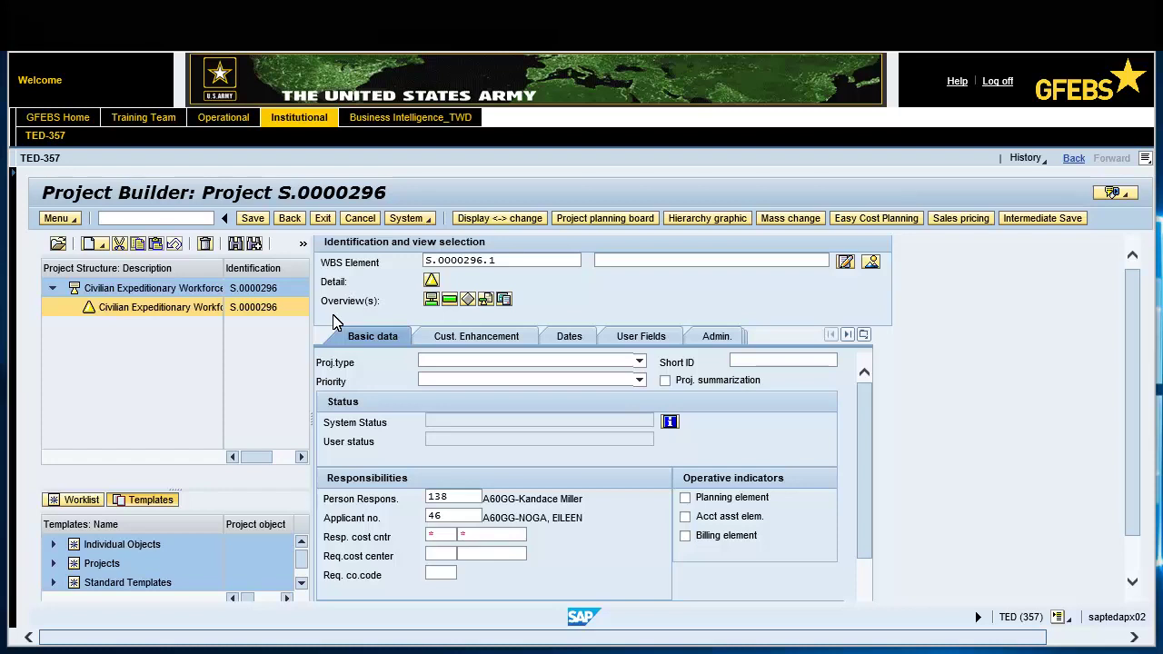
- Describe S.0000296.1 as 'Civilian Expeditionary Workforce (CEW)' with project type Mission Support: SOO-CLS
left_click(643, 261)
type("Civ")
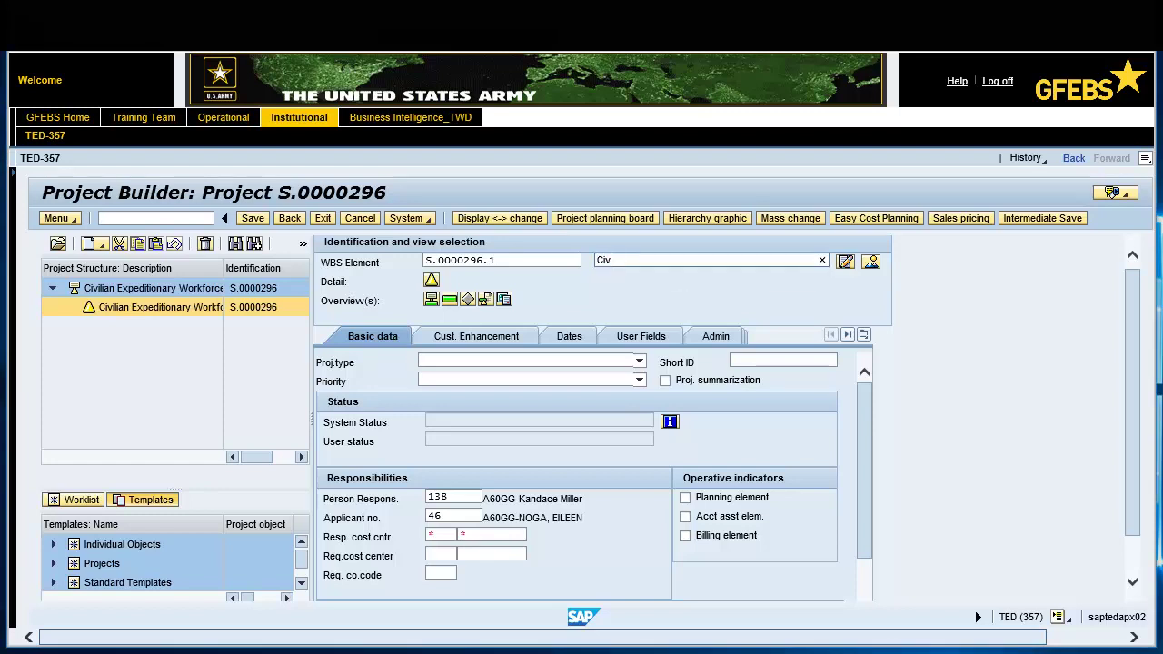
type("ilian Expeditionary Workforce (CEW)")
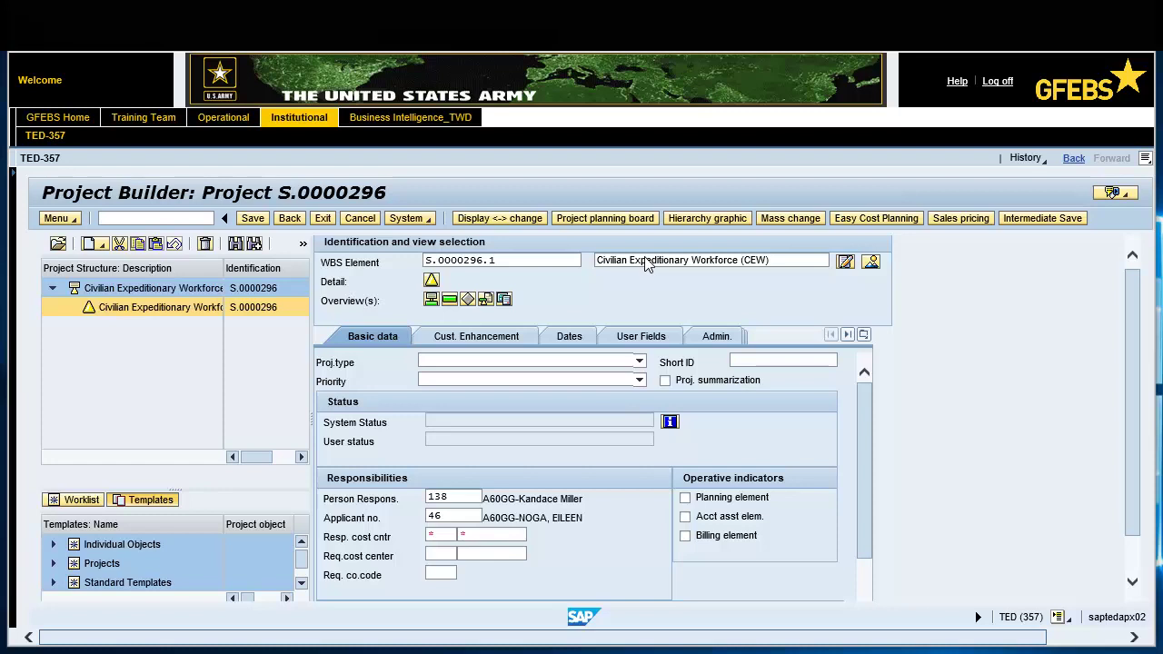
left_click(639, 362)
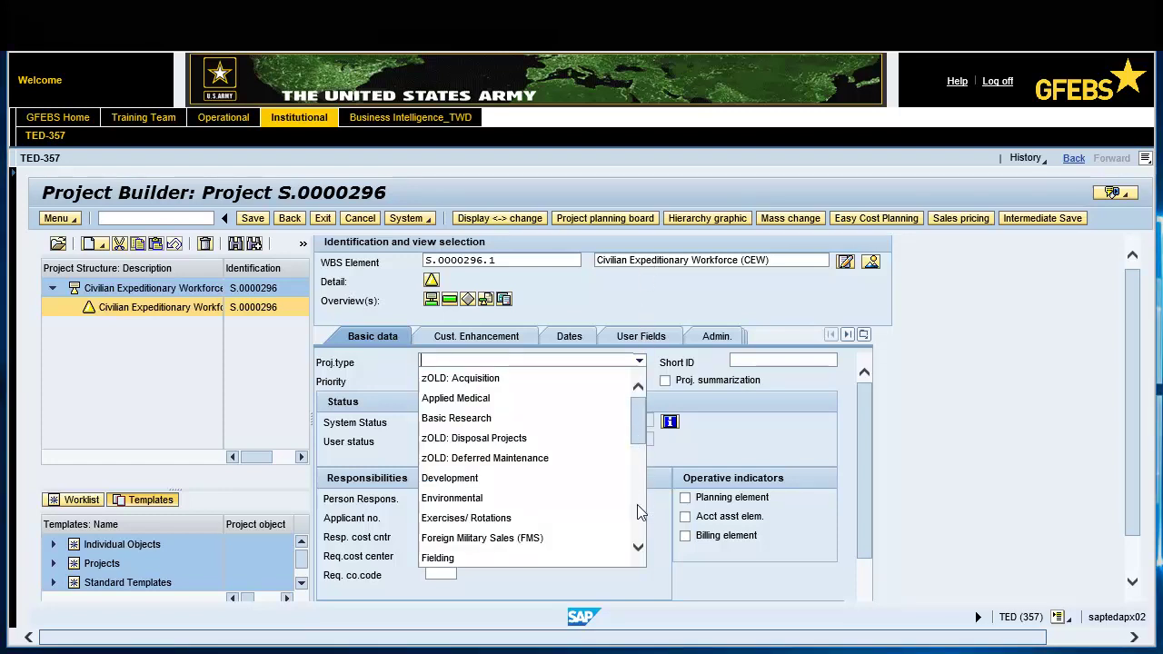
left_click(640, 550)
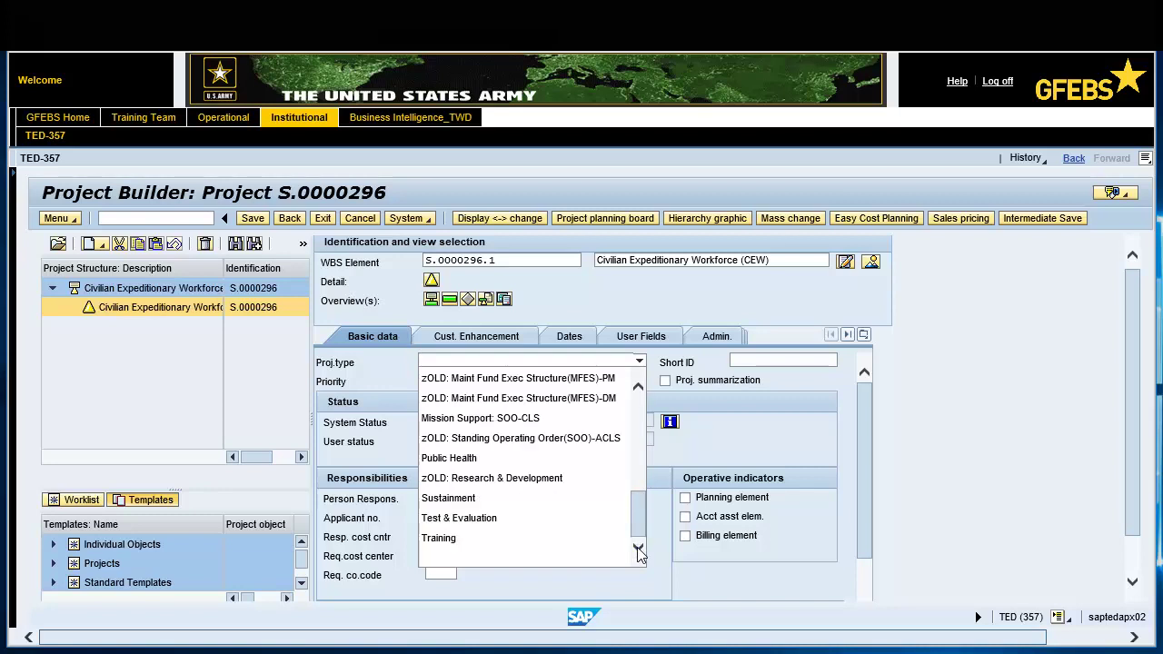
left_click(533, 420)
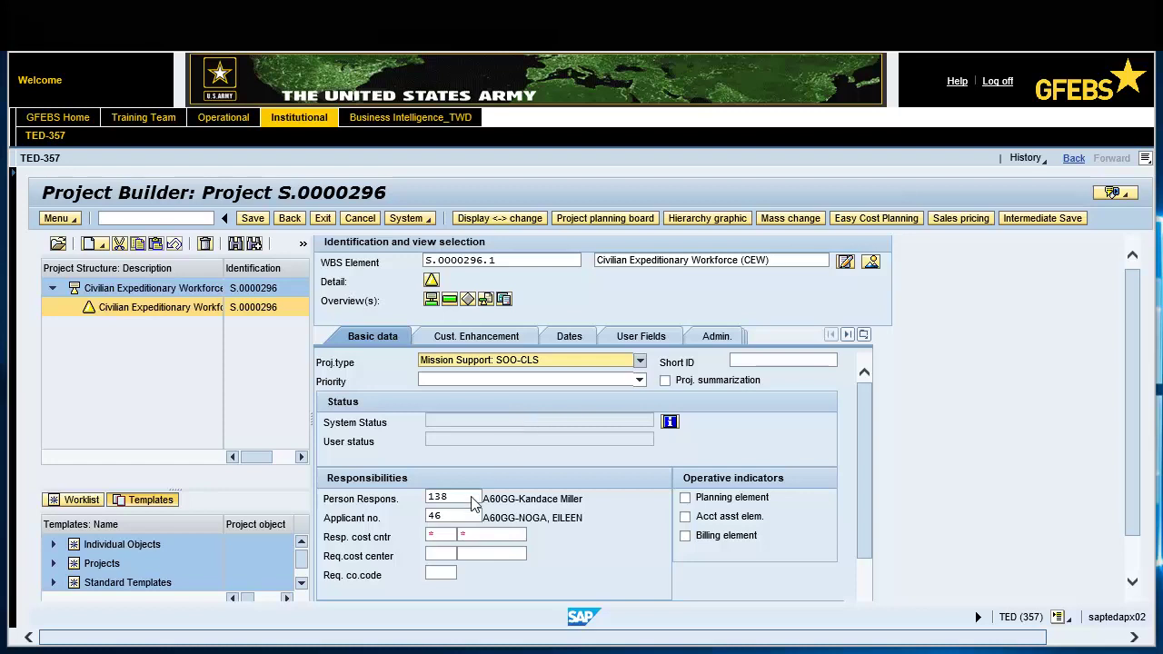
left_click(444, 538)
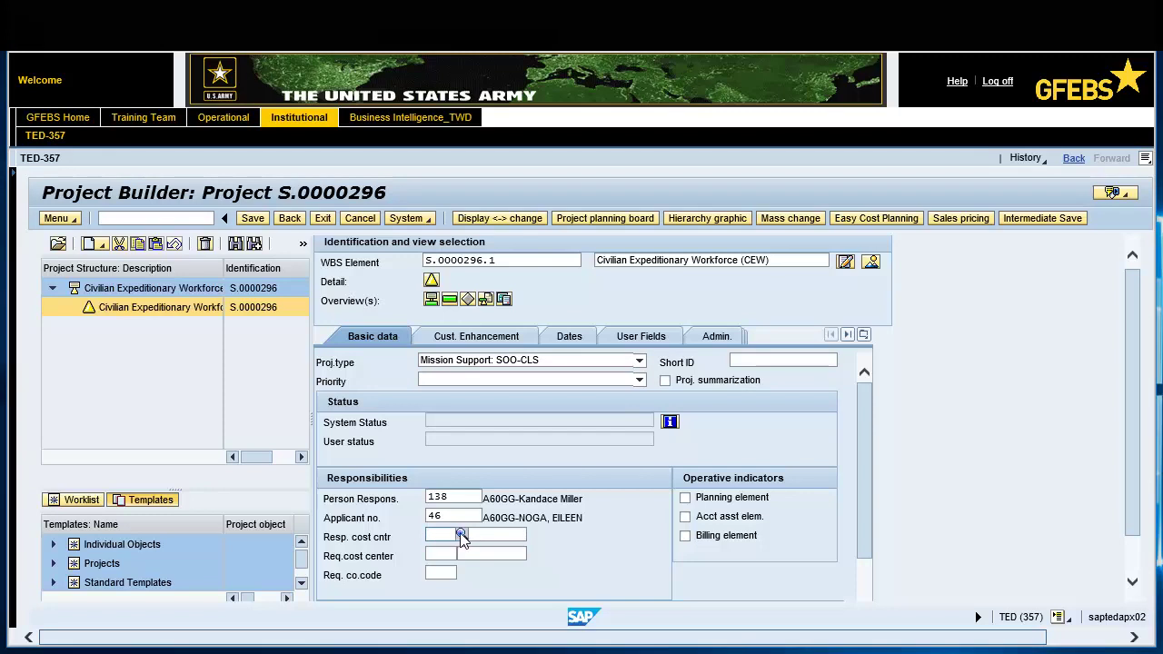
- Set responsible cost center 2ABM3637 in controlling area ARMY and mark the element for account assignment
left_click(460, 536)
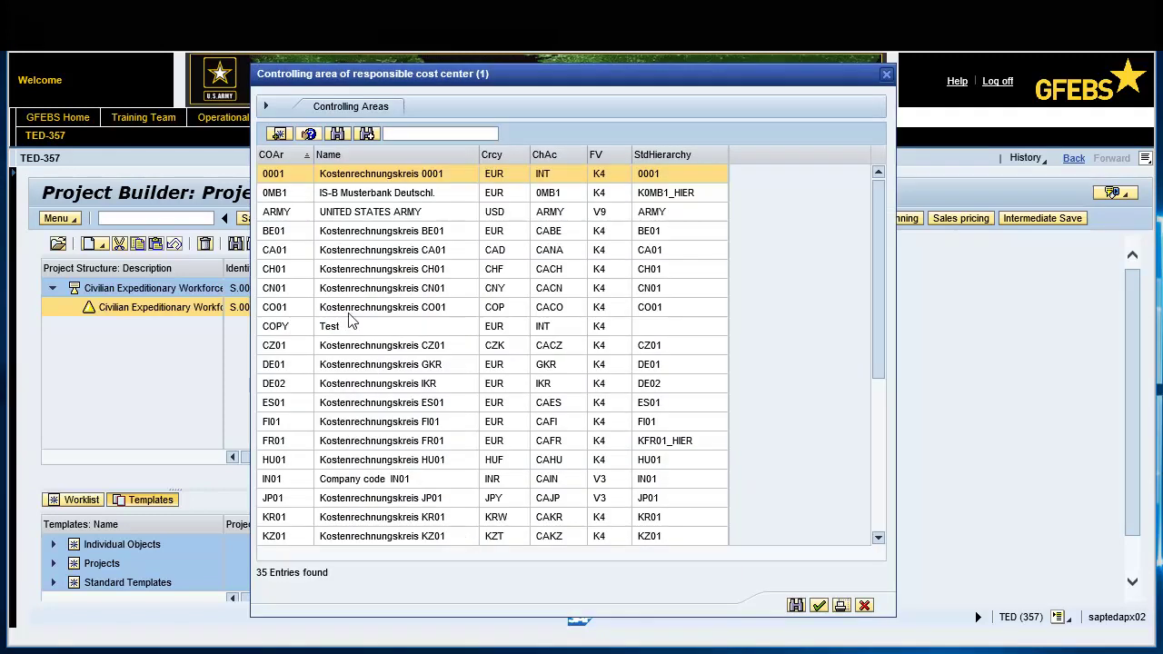
left_click(300, 216)
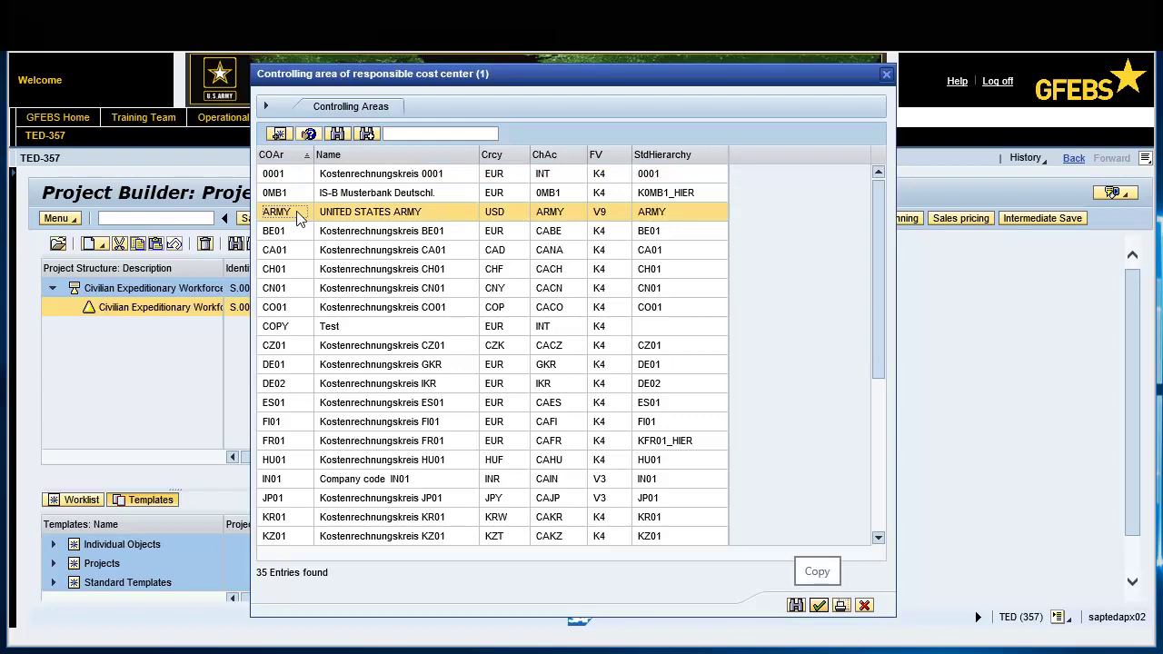
left_click(818, 605)
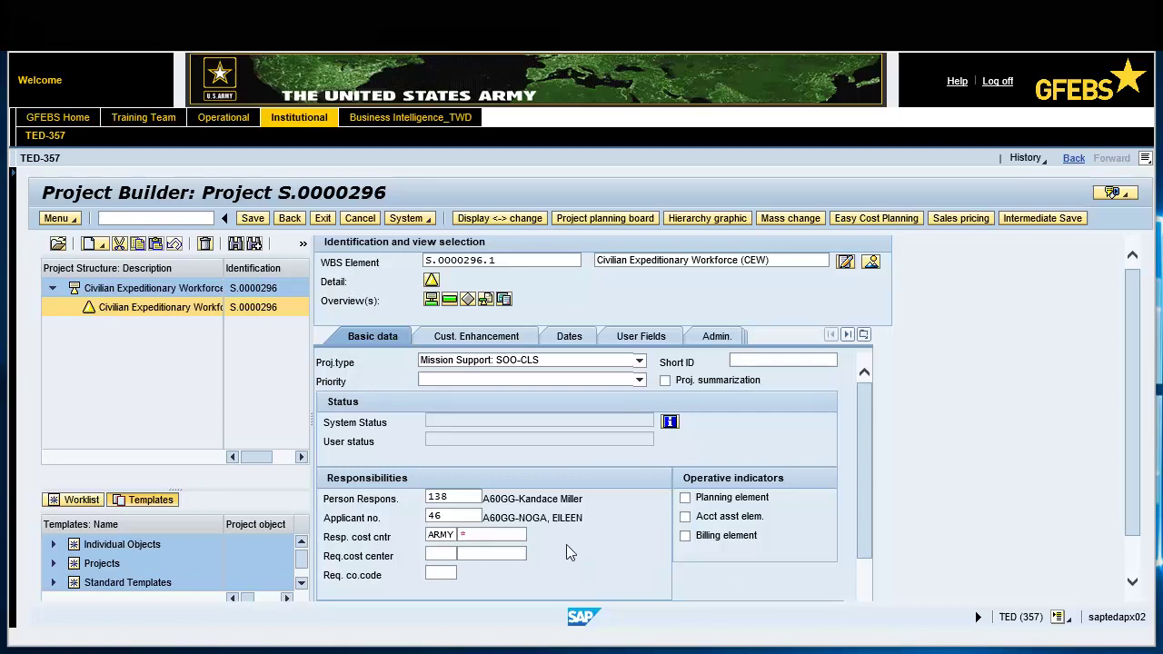
left_click(510, 536)
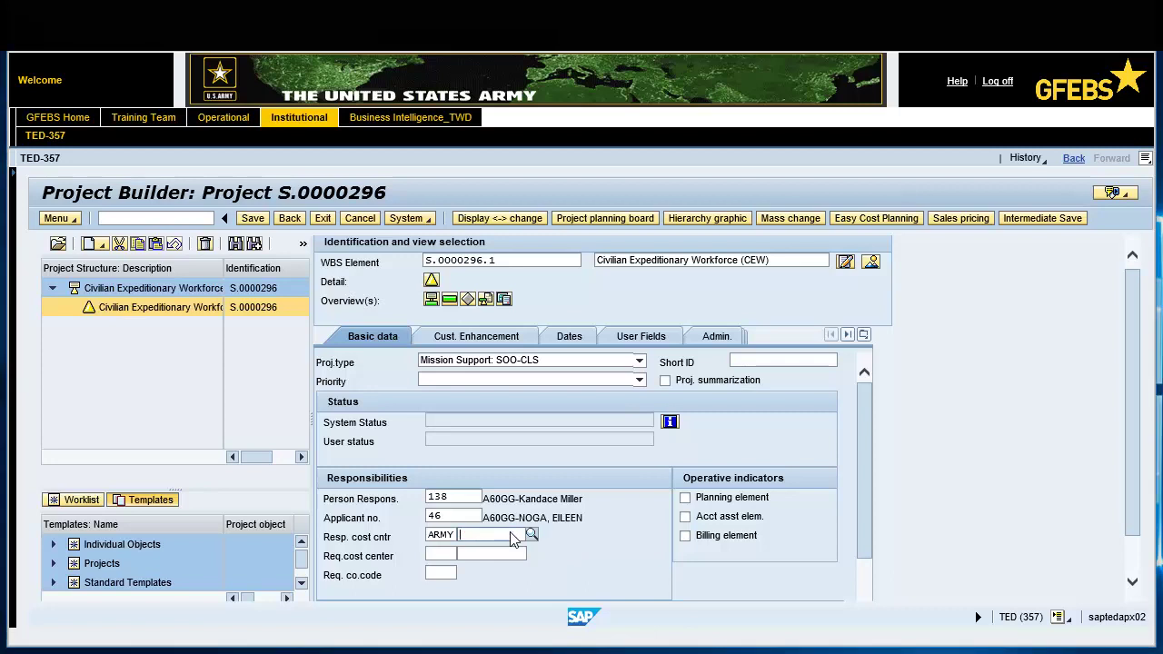
left_click(531, 536)
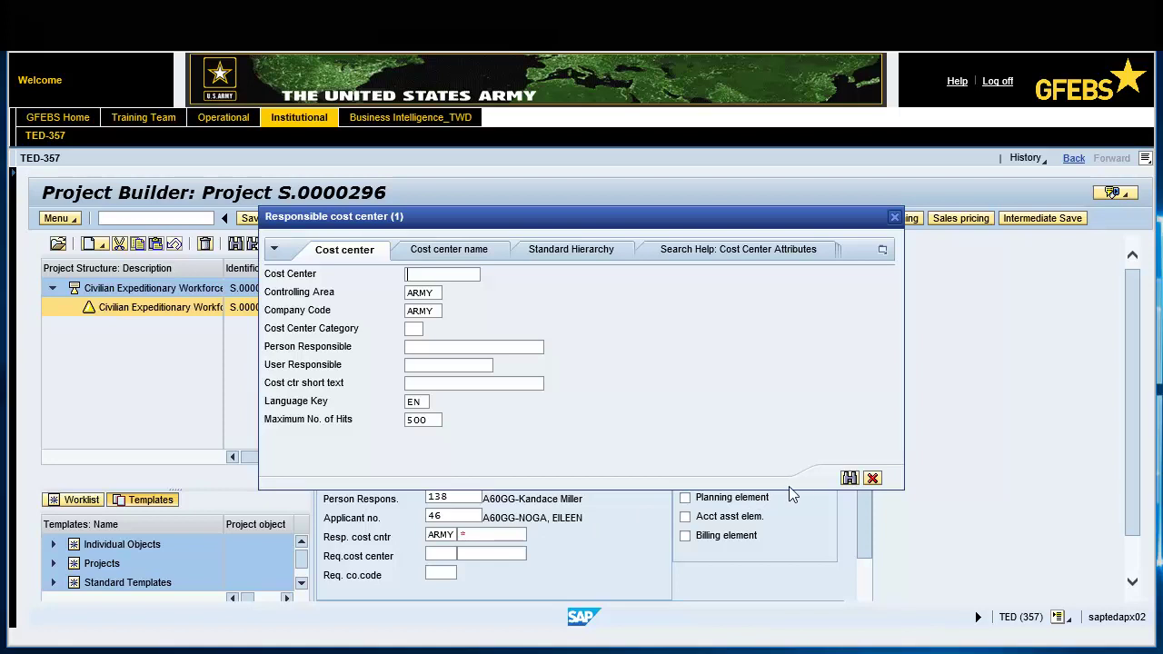
left_click(849, 478)
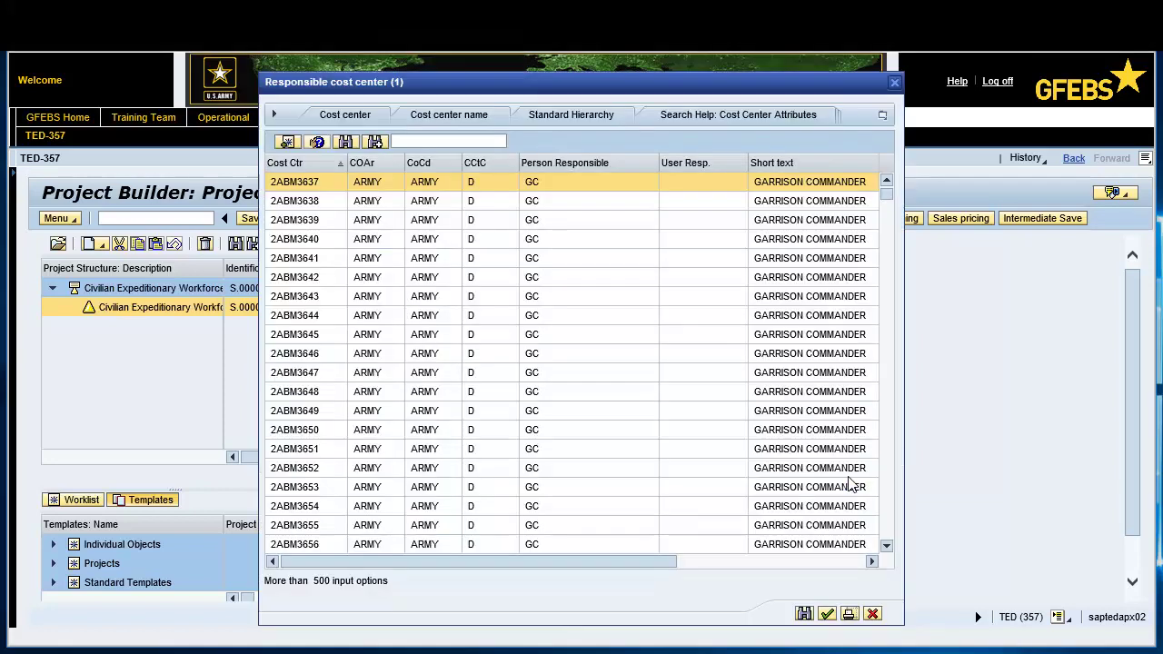
left_click(292, 184)
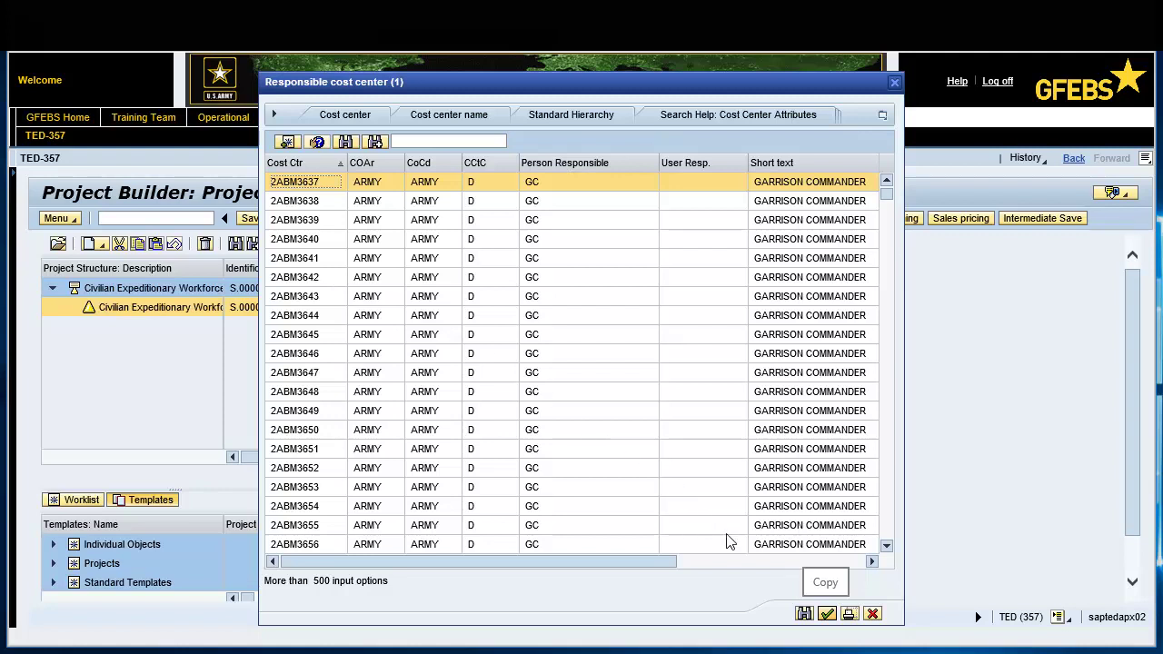
left_click(825, 614)
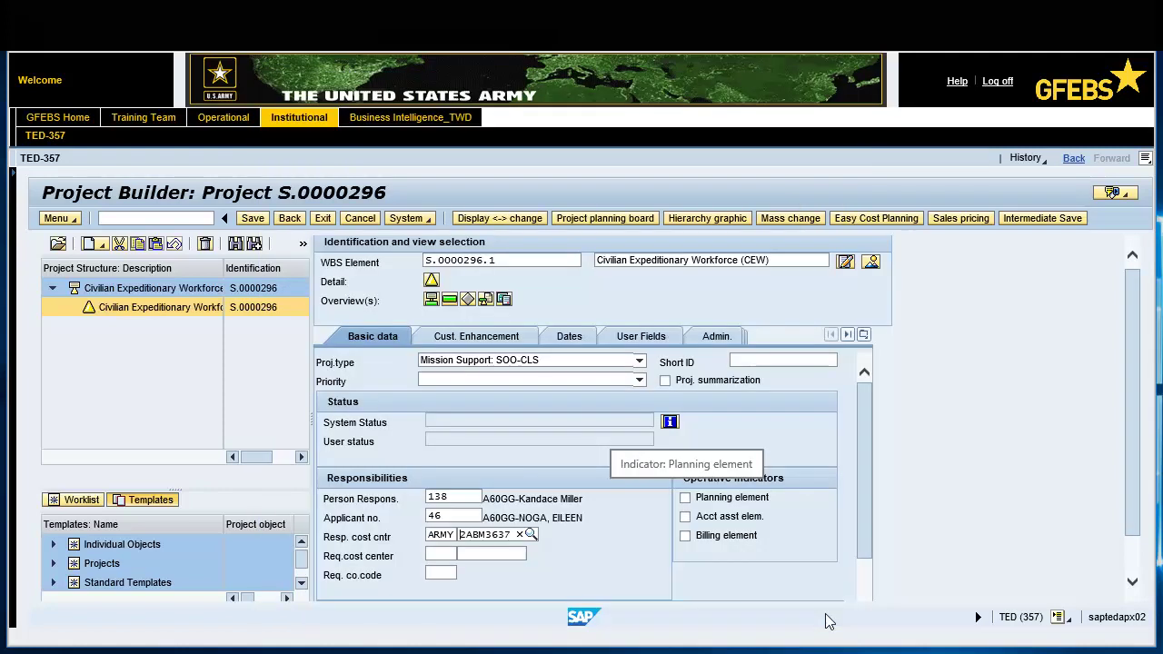
left_click(685, 516)
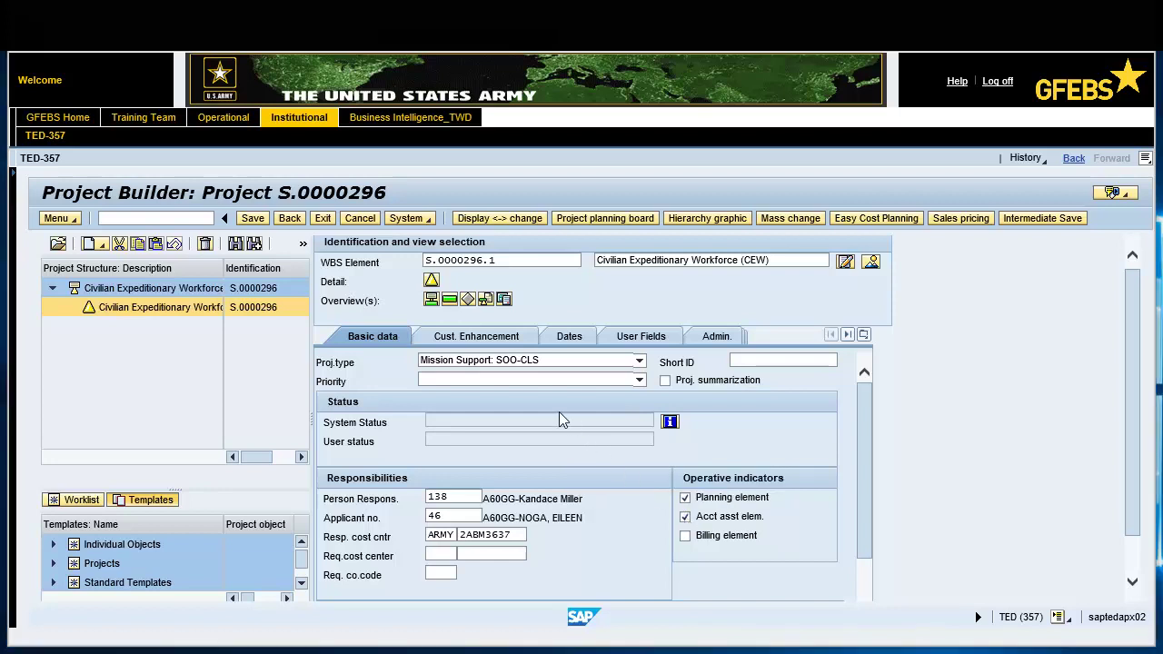
left_click(470, 338)
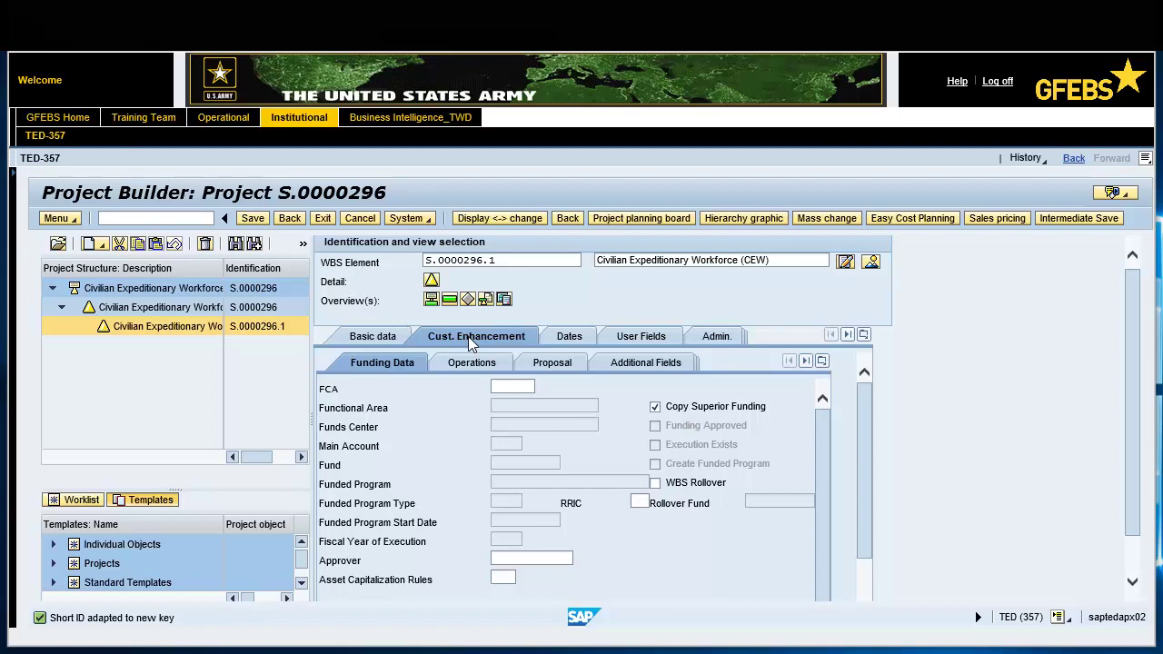
- Turn off Copy Superior Funding and enter functional area 131096qlog and funds center A2ABM
left_click(655, 405)
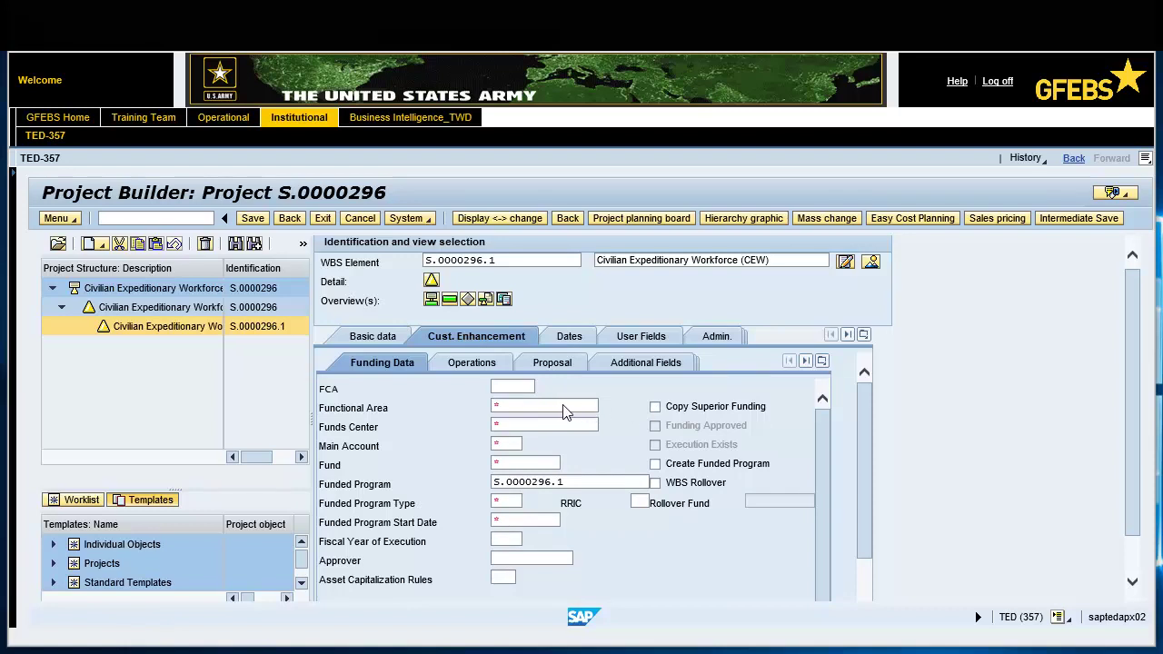
left_click(522, 406)
type("131096qlo")
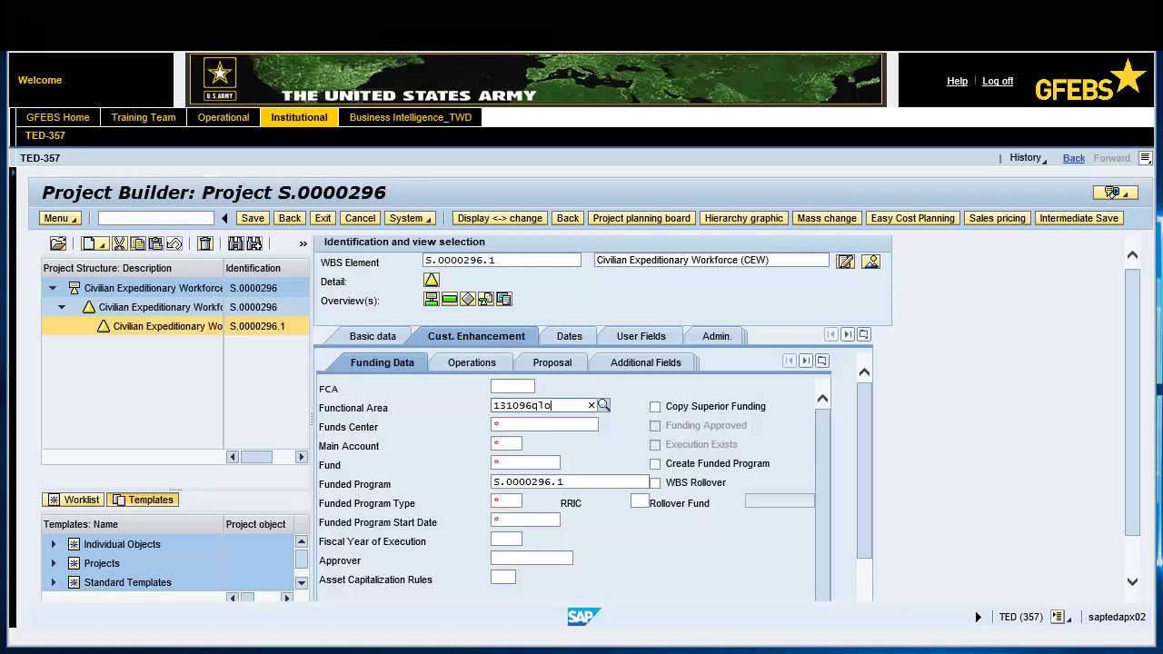
type("g")
key("Return")
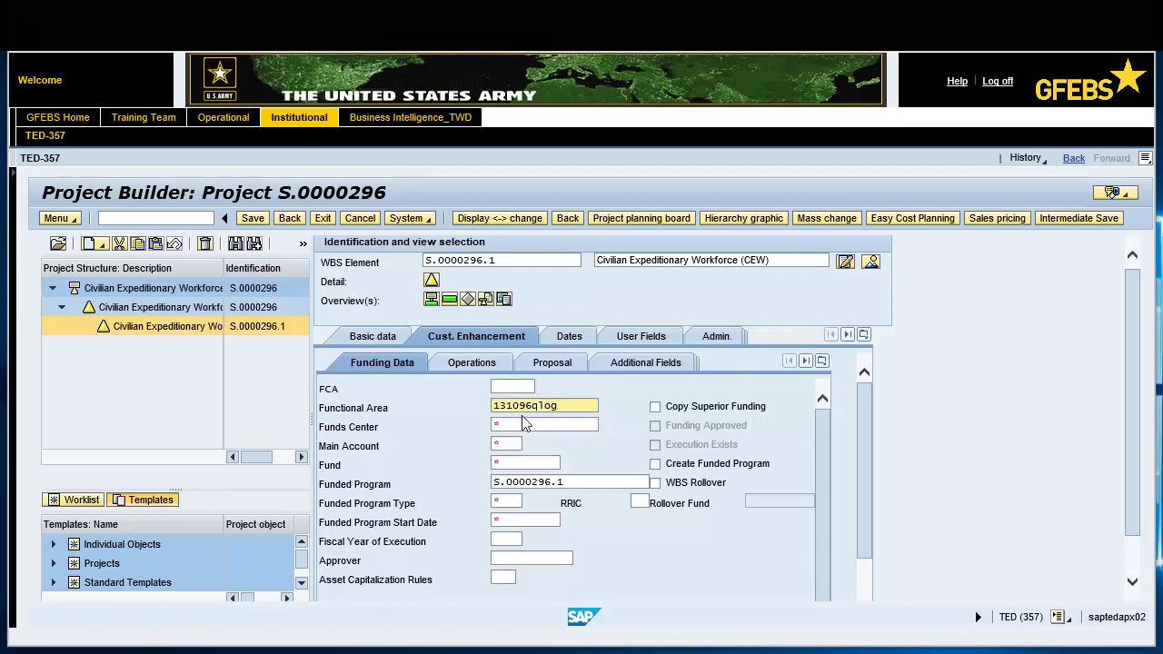
left_click(523, 423)
type("A2ABM")
key("Return")
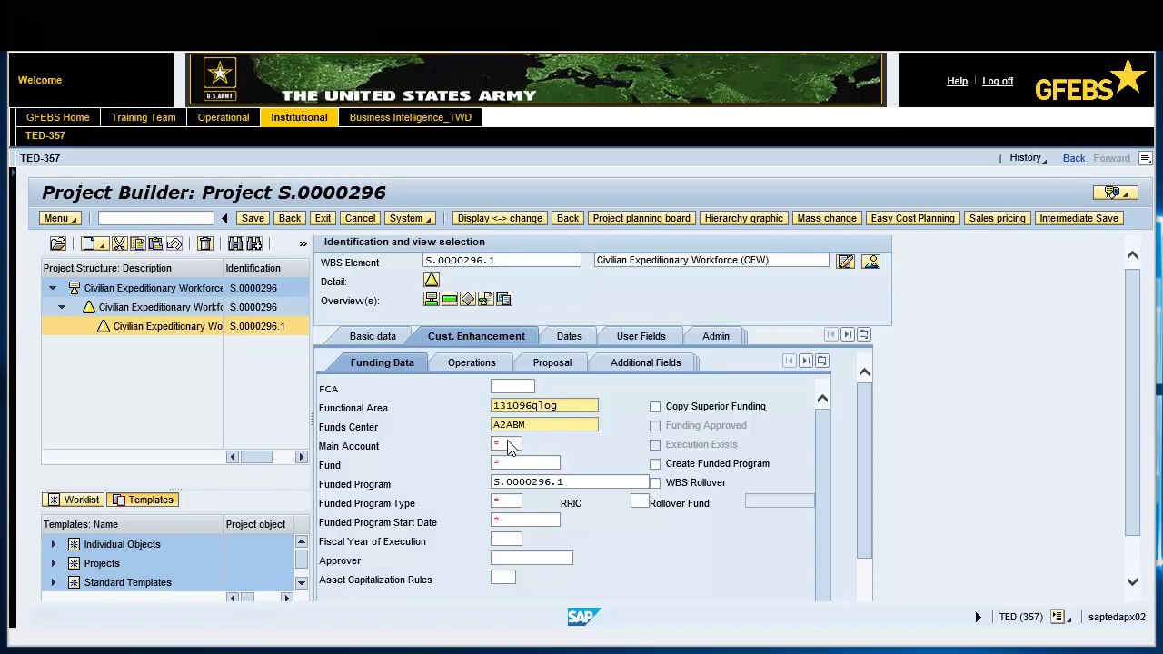
- Enter main account 2020 and fund 202010D18 in the funding data
left_click(509, 445)
type("2020")
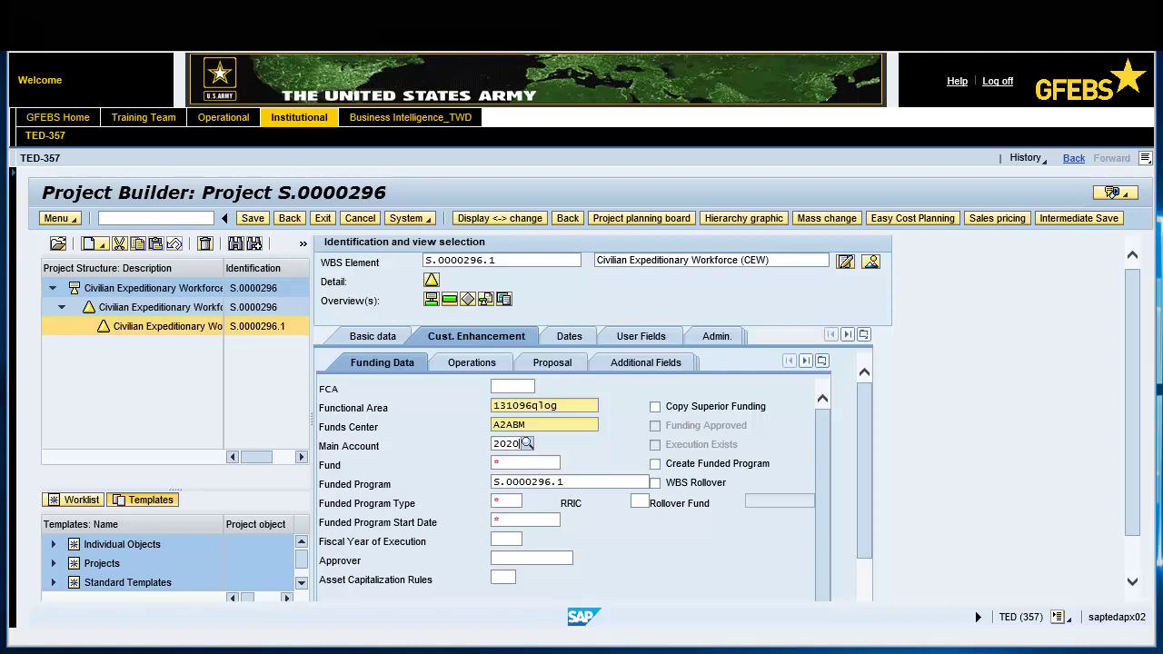
key("Return")
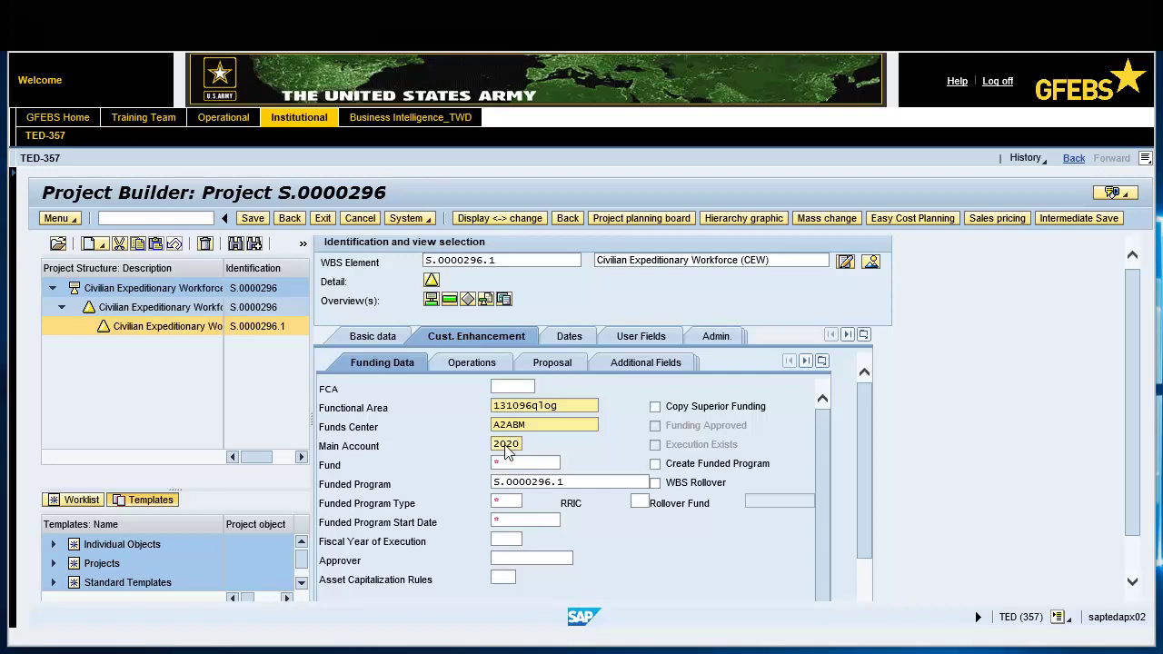
left_click(524, 465)
type("202")
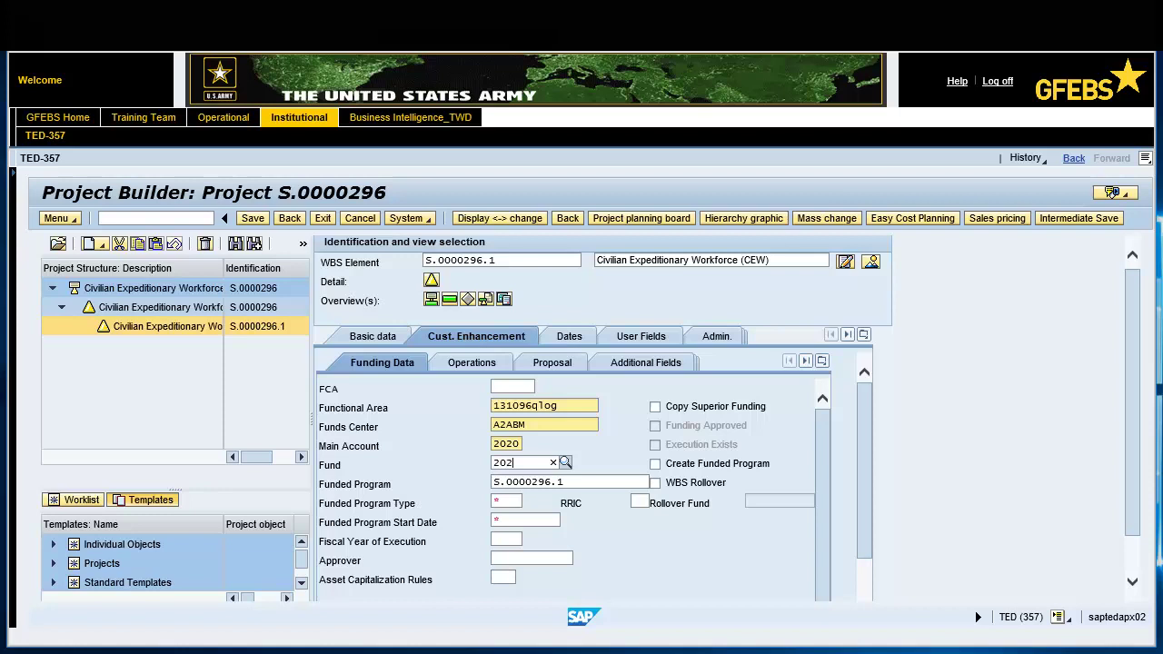
type("010D18")
key("Return")
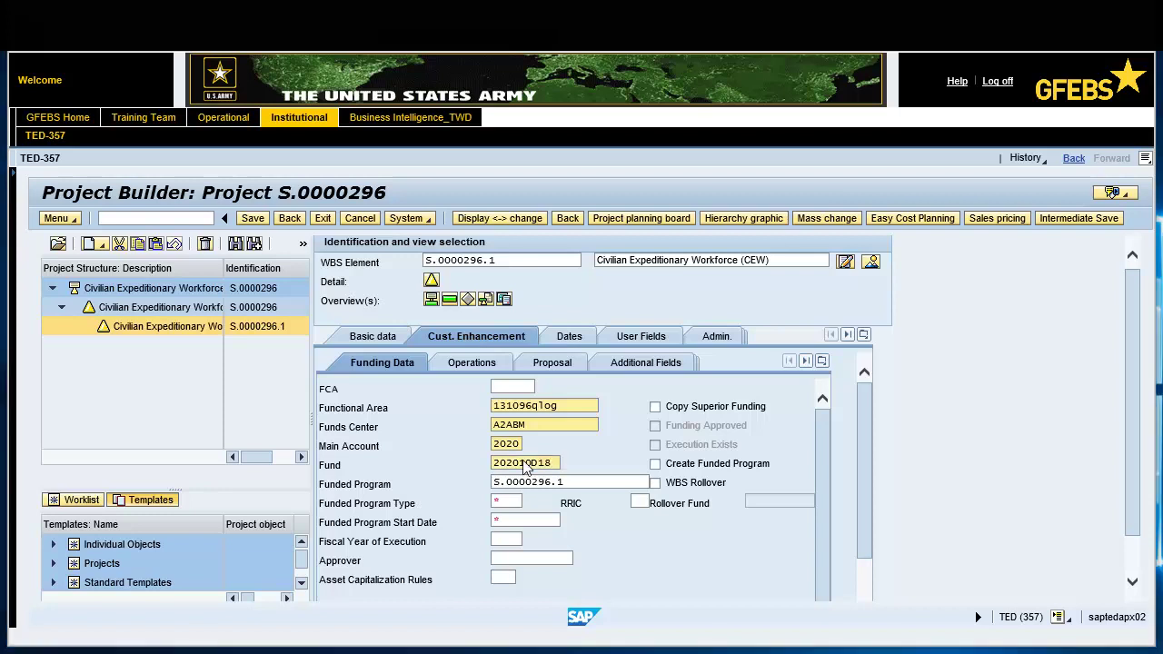
left_click(516, 505)
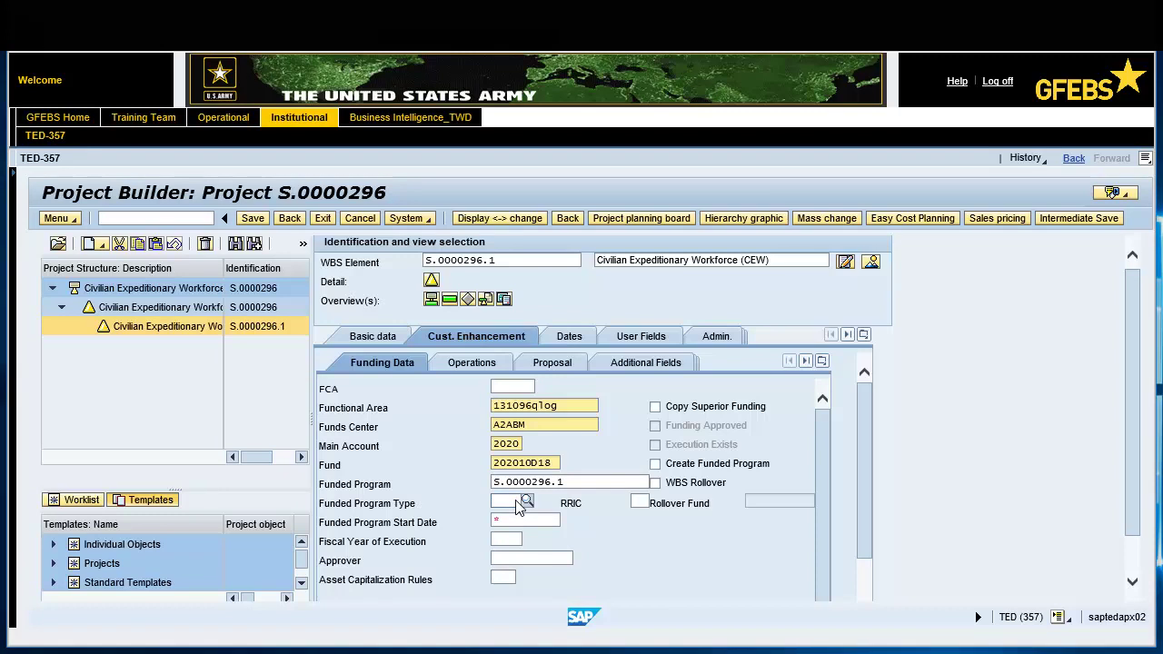
- Set the funded program type to DRCH (Direct Charge)
left_click(526, 504)
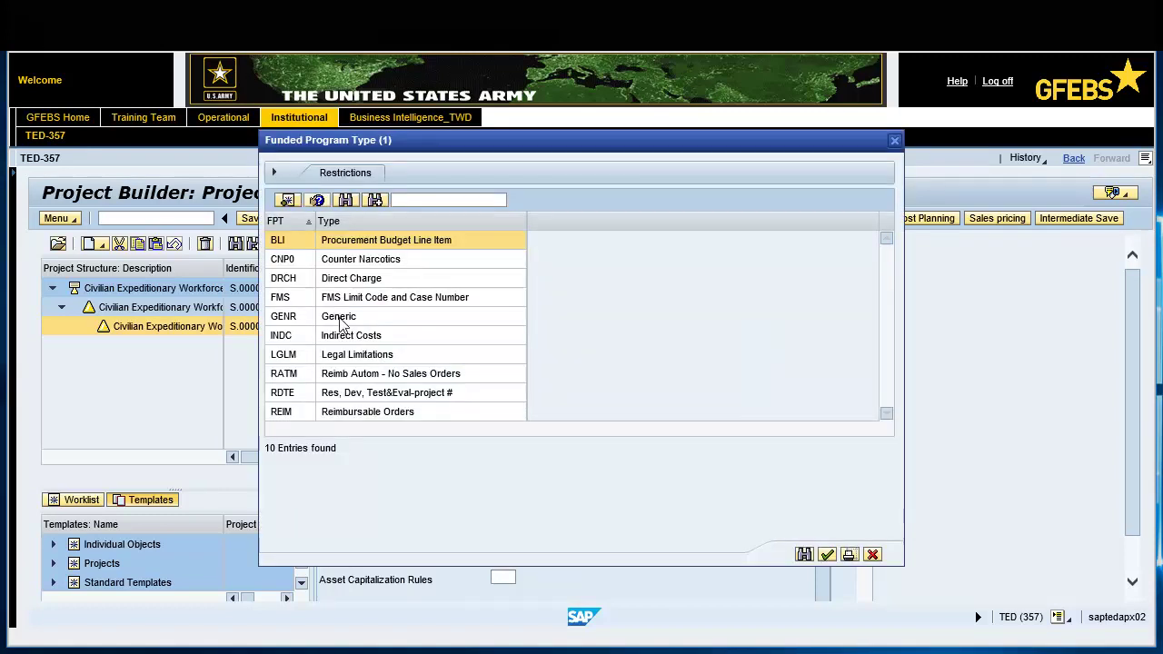
left_click(300, 283)
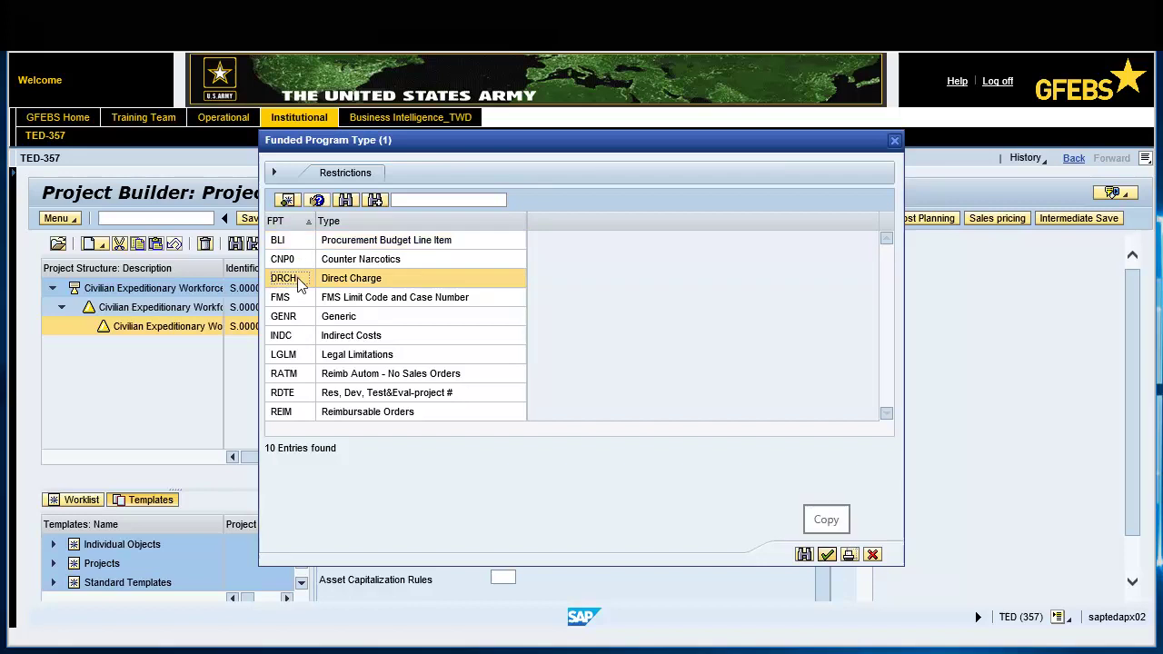
left_click(825, 554)
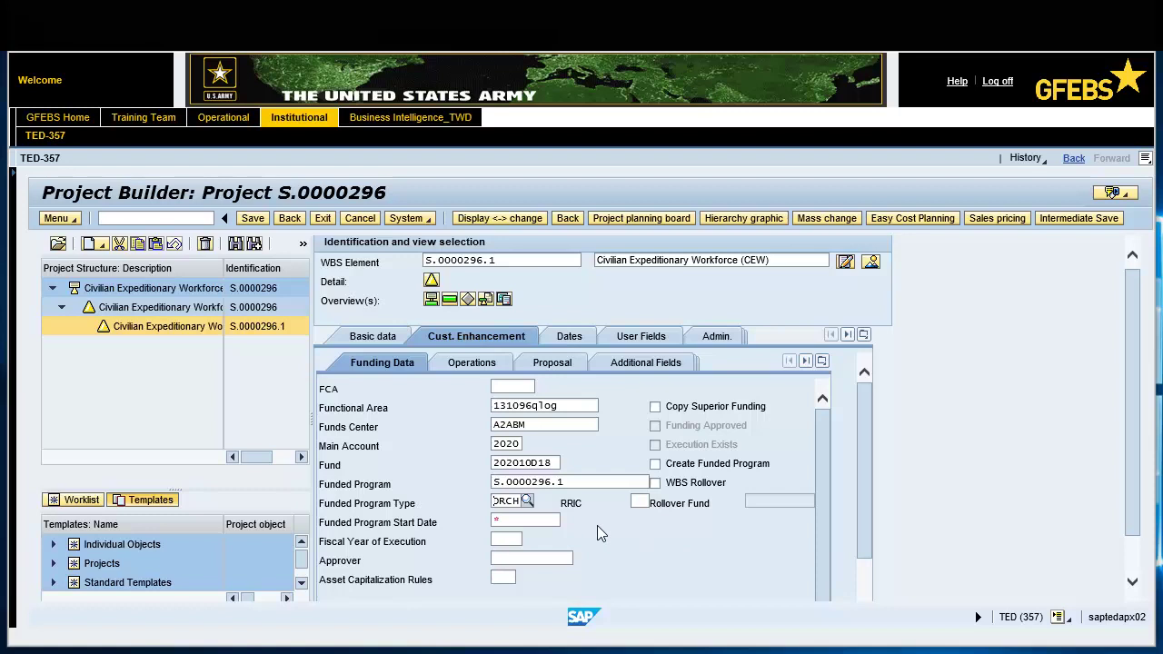
- Set the funded program start date to 08/10/2018 and fiscal year of execution to 2018
left_click(549, 523)
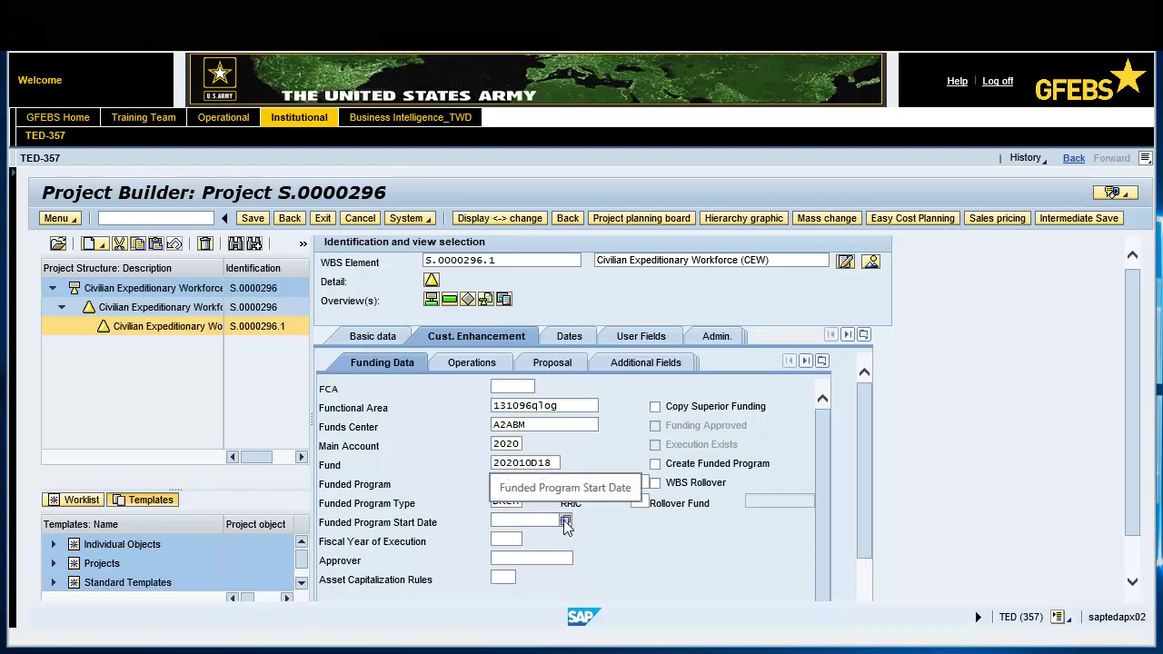
left_click(565, 522)
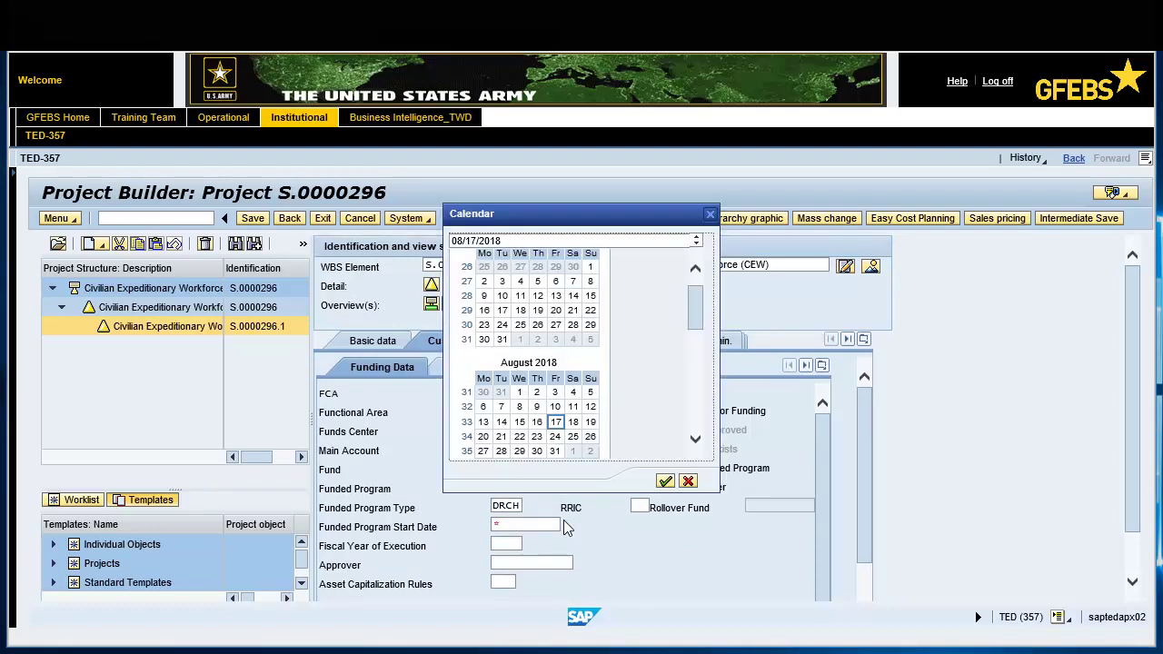
left_click(556, 409)
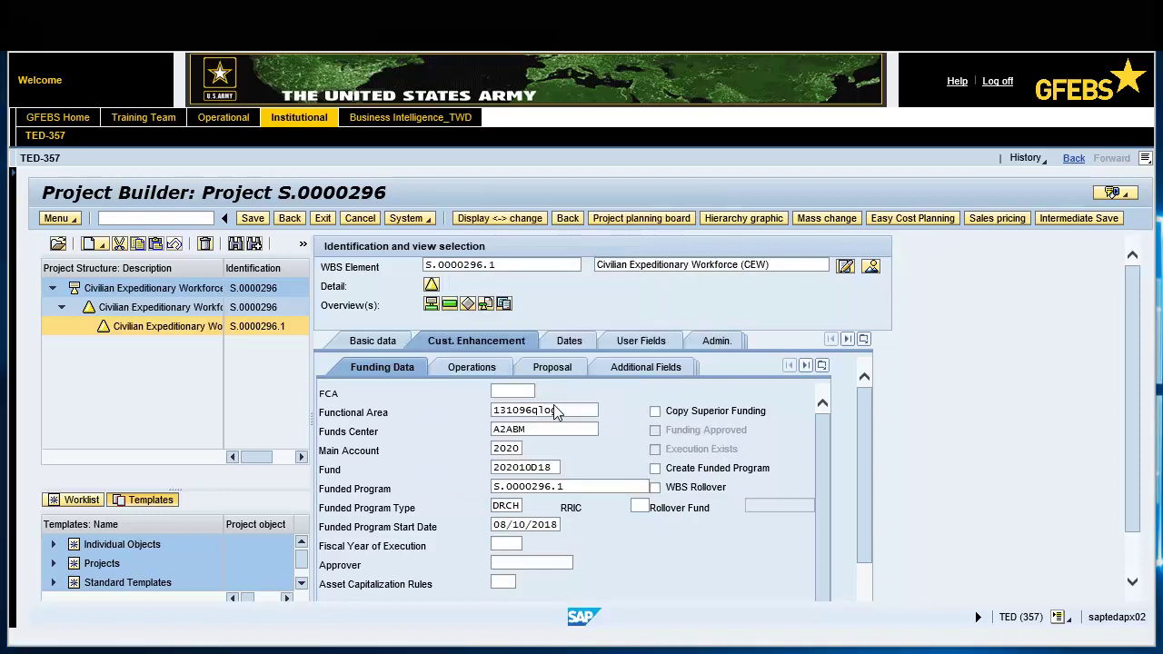
left_click(499, 544)
type("2018")
- Enable Create Funded Program and save project S.0000296
left_click(655, 468)
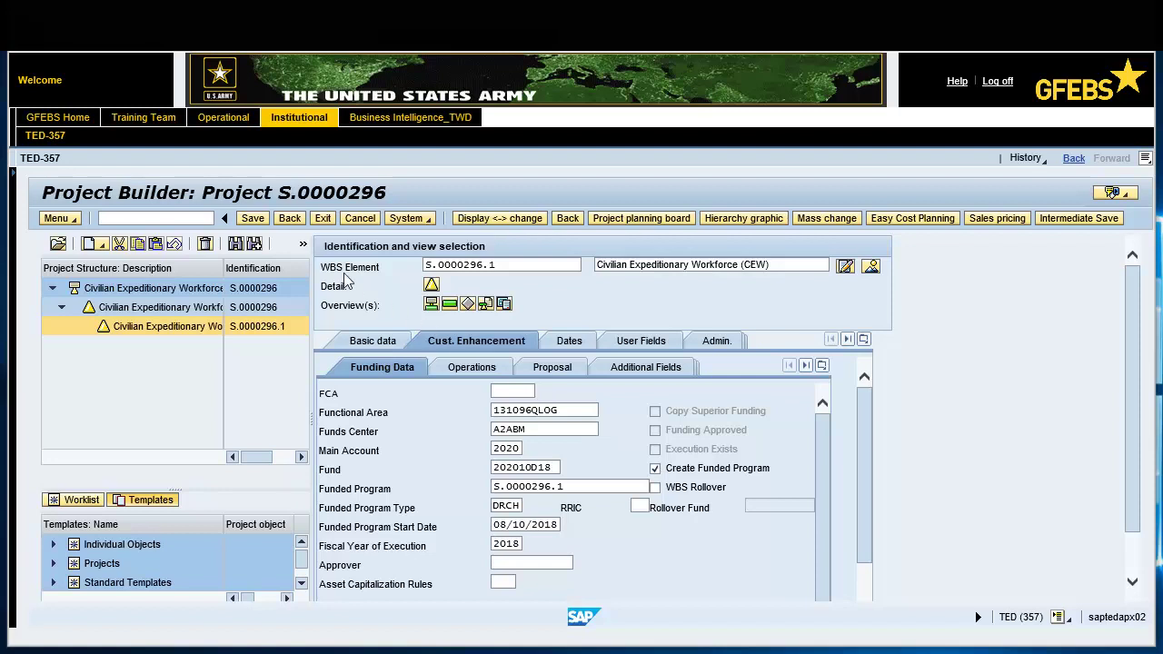
left_click(253, 219)
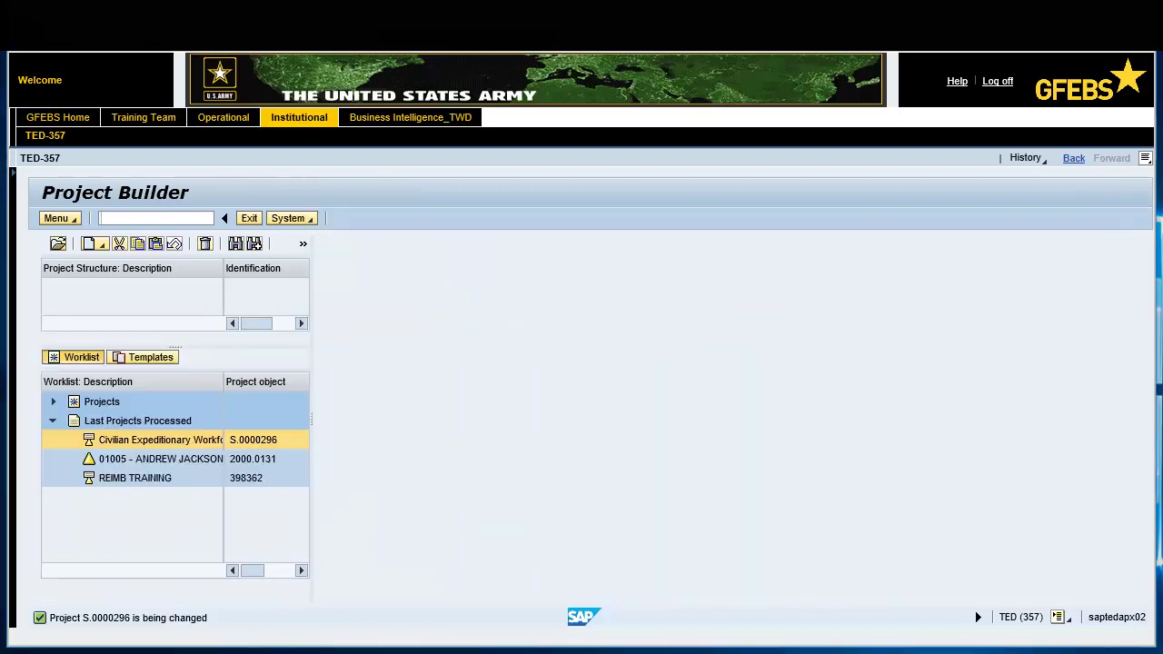